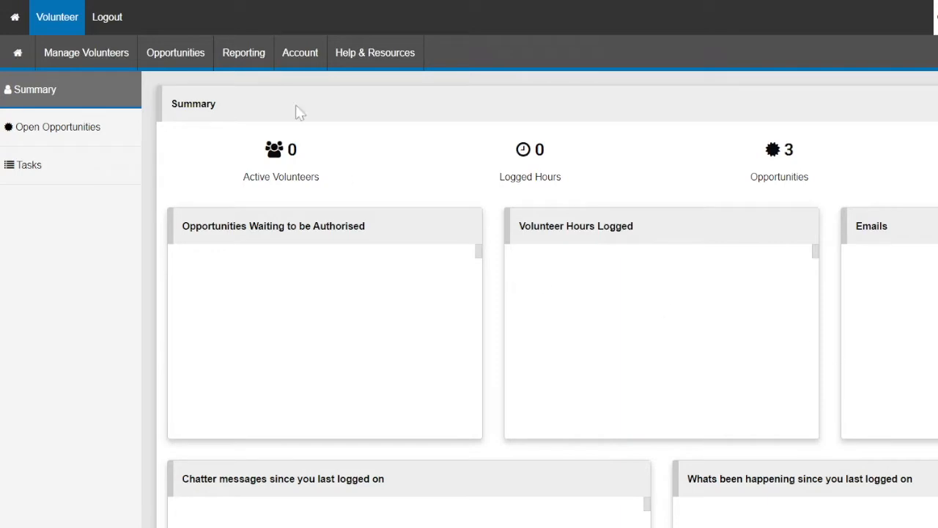
Start creating a new volunteer opportunity using the complete form with all advanced features
click(182, 62)
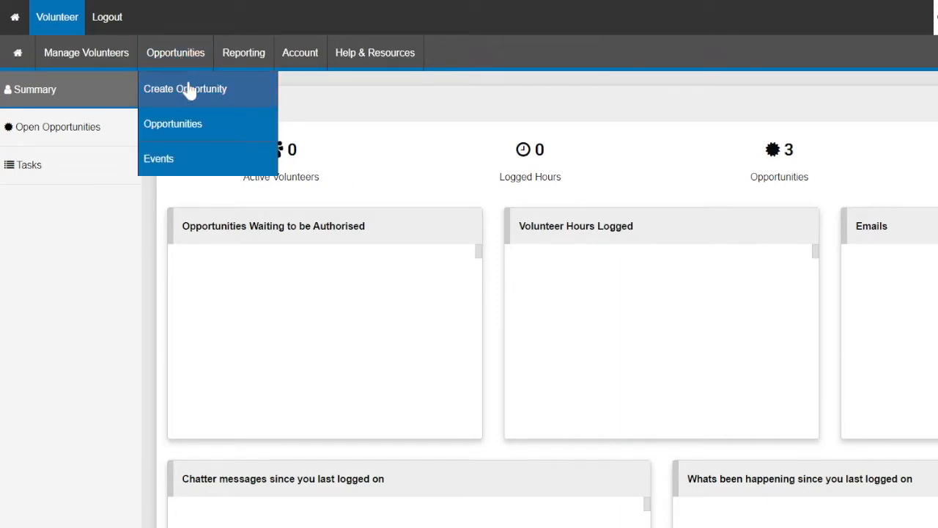
click(189, 89)
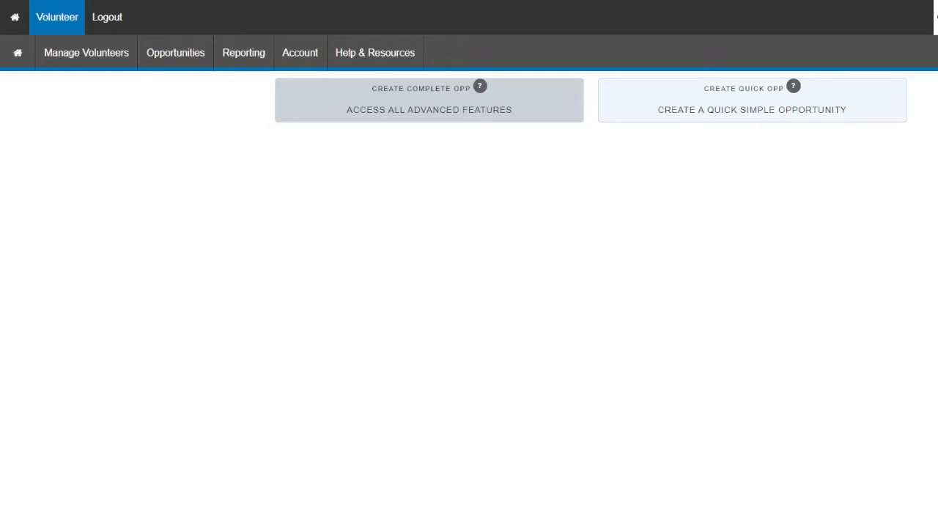
click(402, 107)
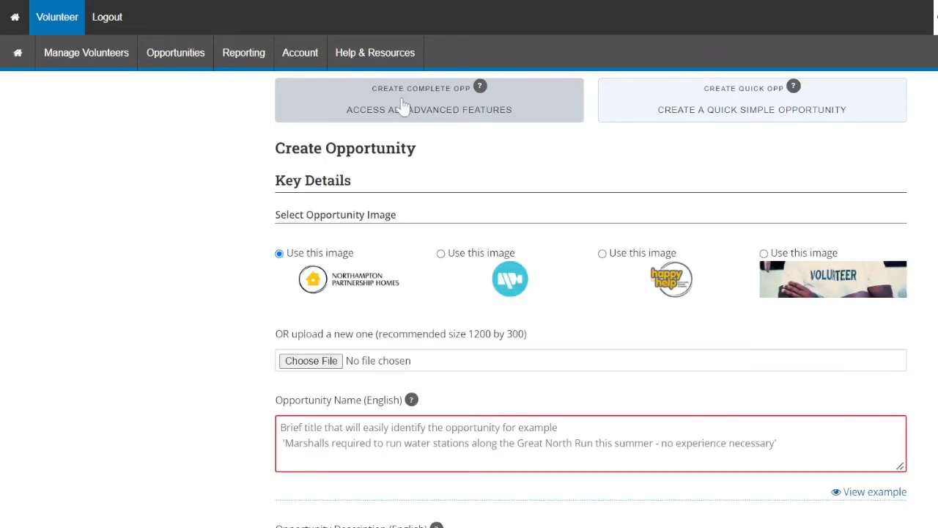
Name the new opportunity "Befriender Required" in English
scroll(212, 235, down, 2)
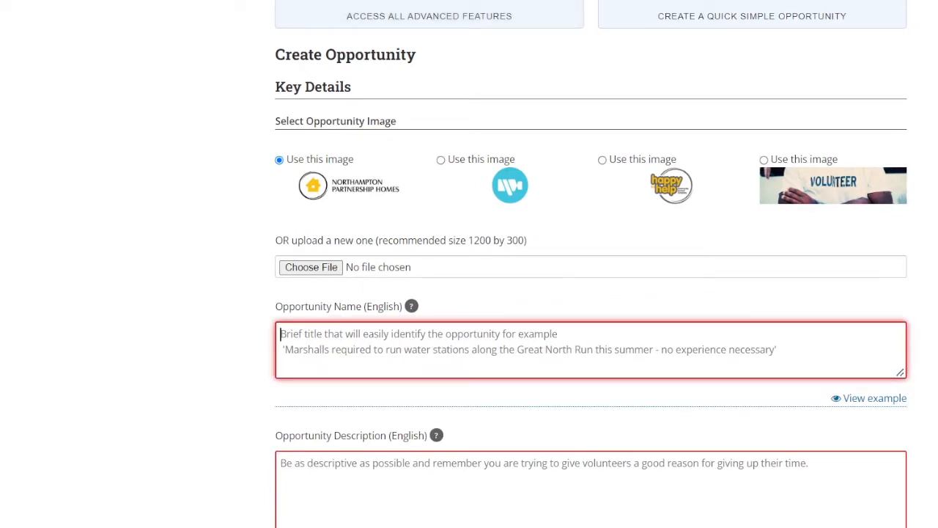
text(Bef)
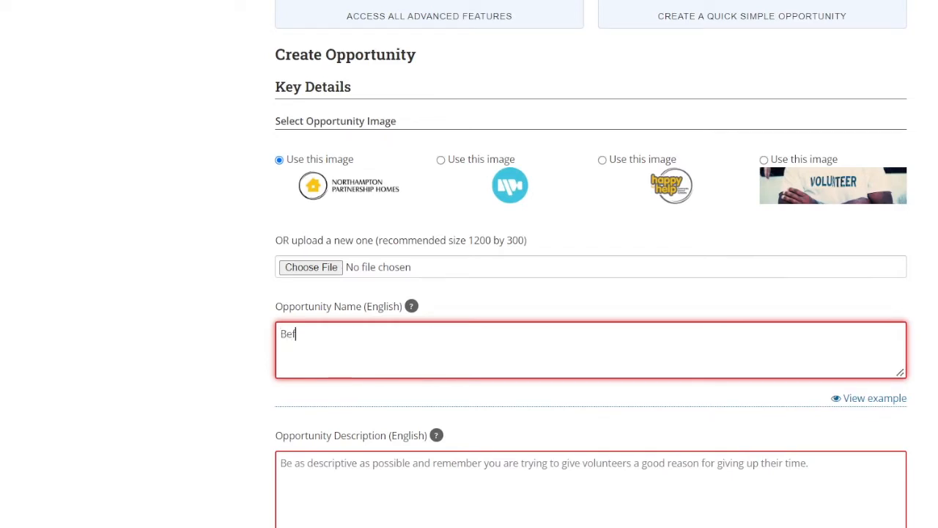
text(riender Re)
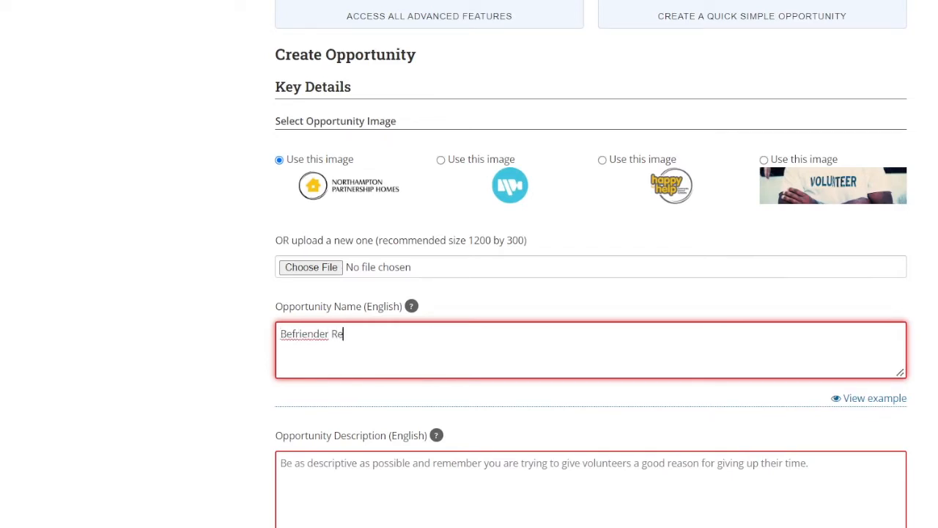
text(quired)
scroll(356, 455, down, 2)
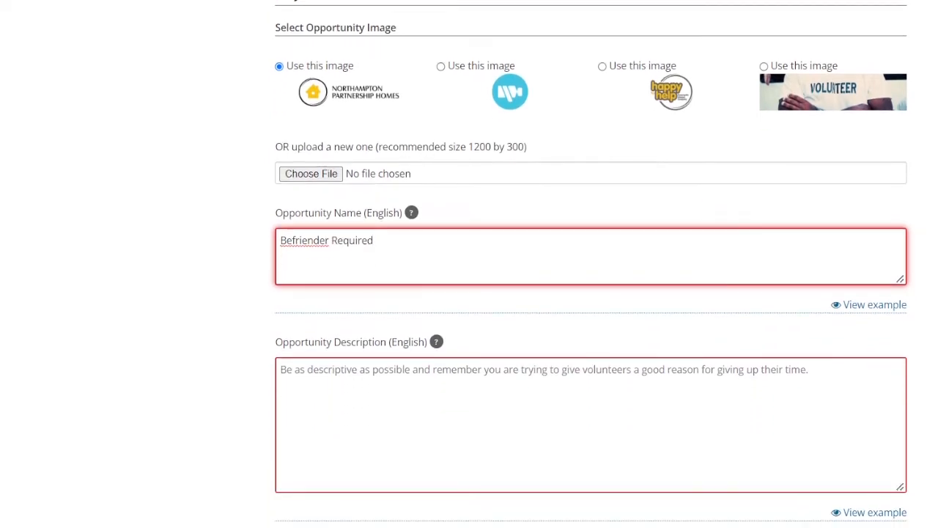
Turn on sending a customised email when volunteers join this opportunity
click(357, 410)
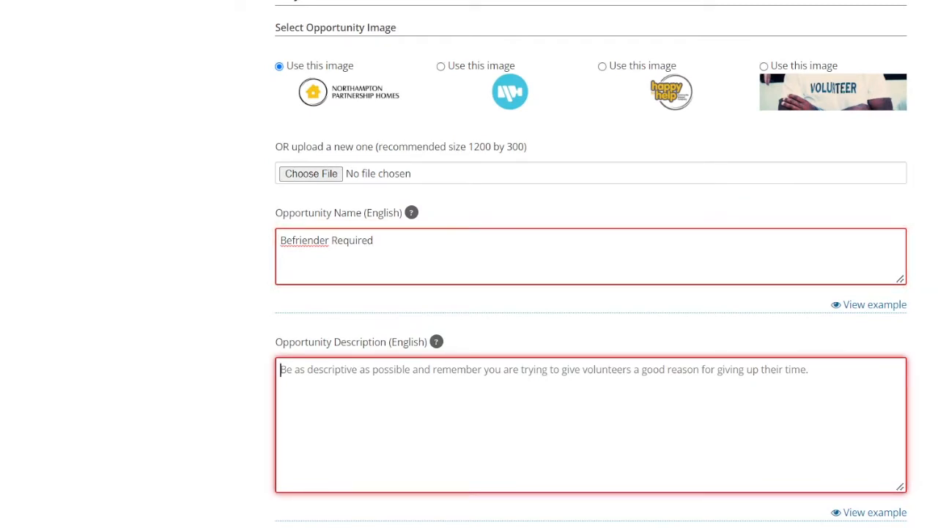
scroll(325, 225, down, 1)
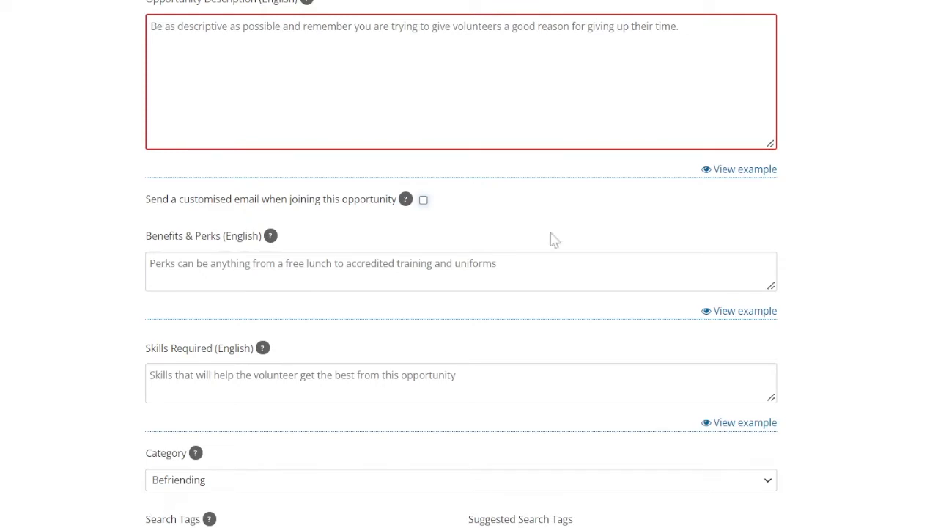
mouse_move(270, 244)
click(423, 201)
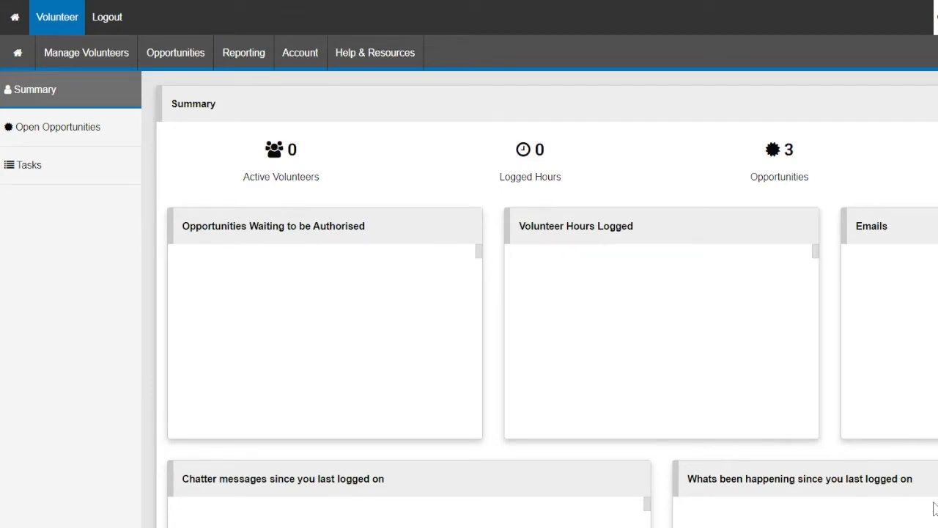
Add a new event named "Big Day out!" and save it
click(173, 57)
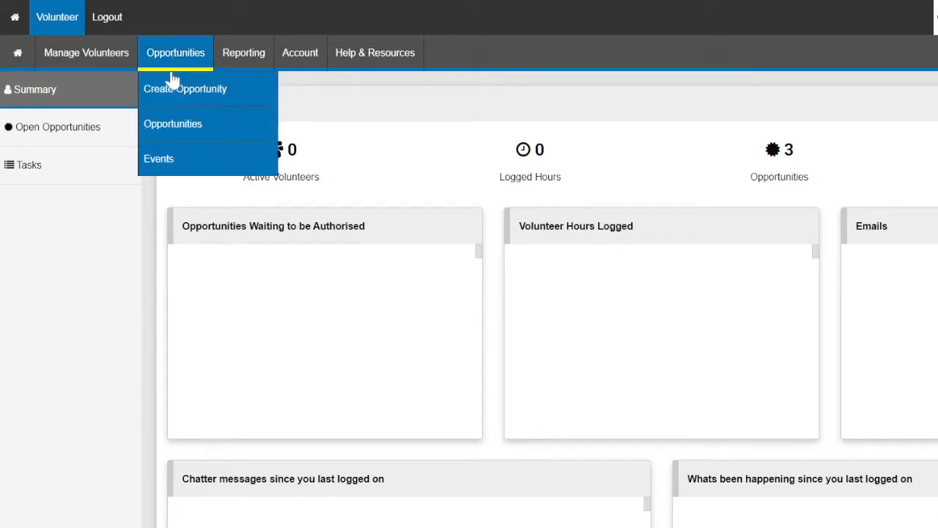
click(160, 160)
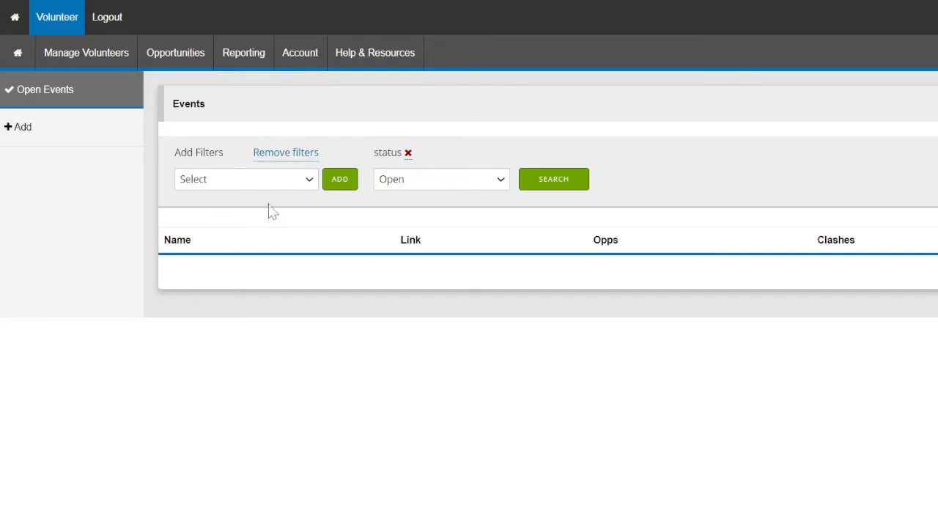
click(69, 138)
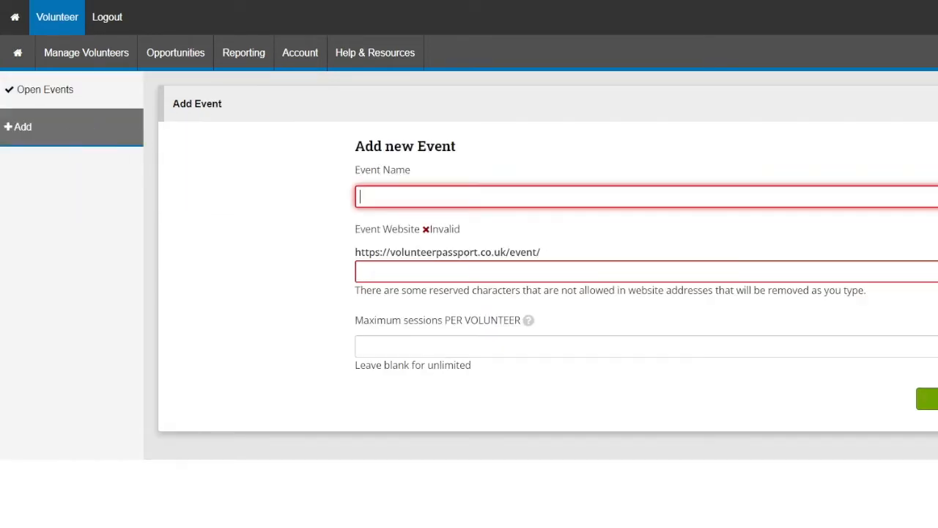
text(Big Day ou)
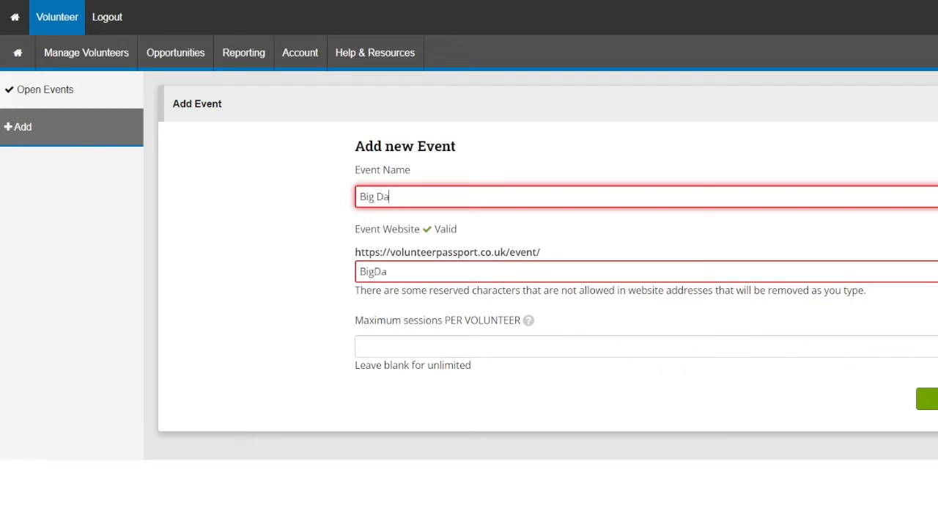
text(t!)
click(928, 401)
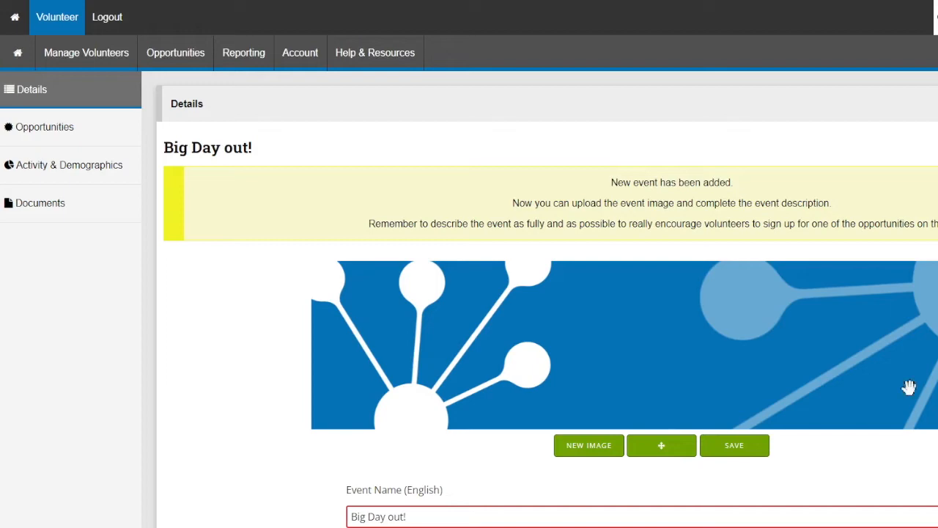
Start another new opportunity in the complete version of the creation form
mouse_move(182, 52)
click(200, 98)
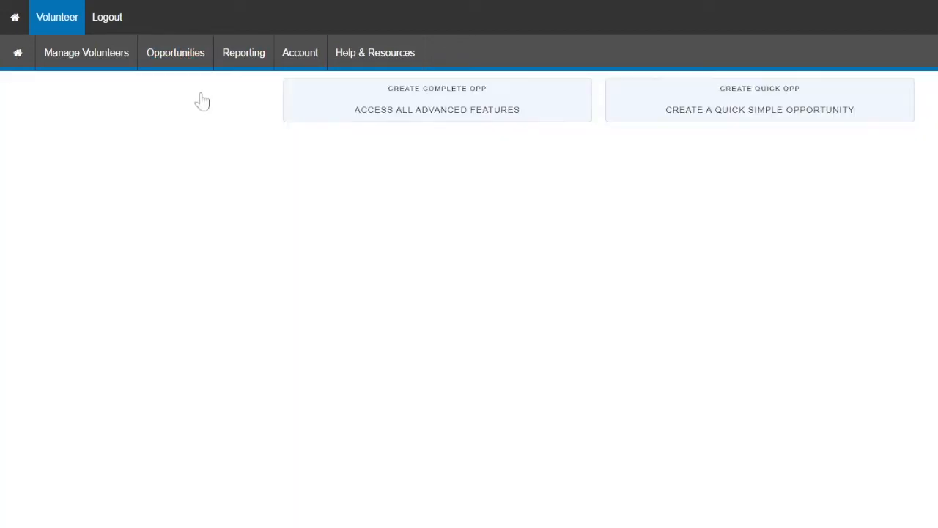
click(370, 115)
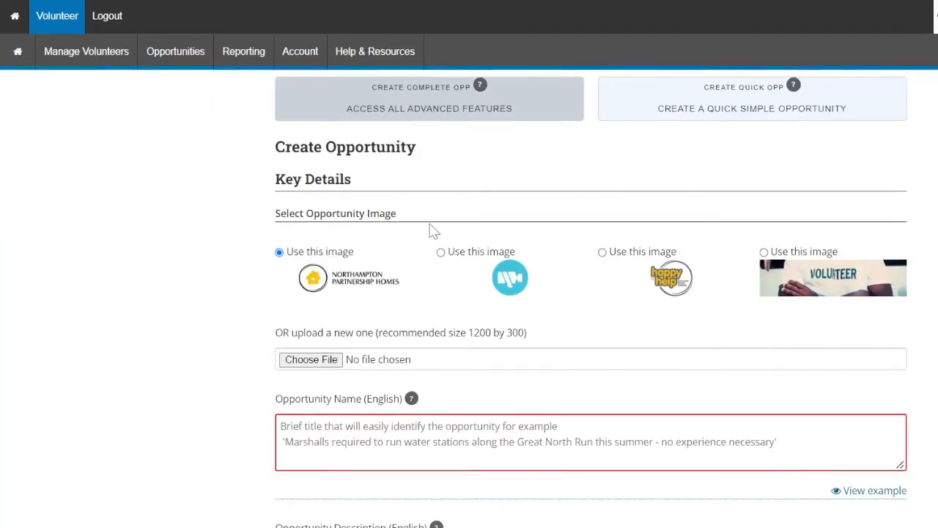
Mark the opportunity as part of a larger event and link it to an existing event
scroll(434, 230, down, 8)
scroll(434, 230, down, 5)
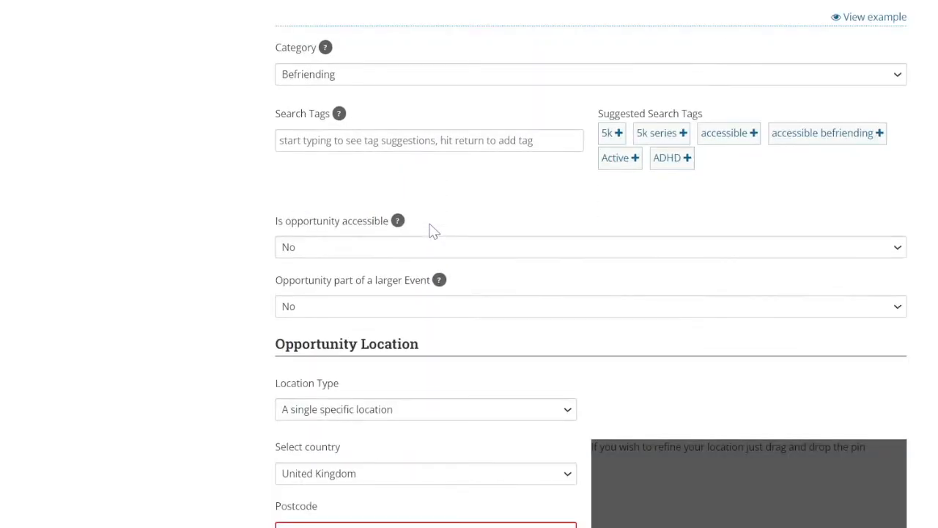
click(439, 313)
click(413, 334)
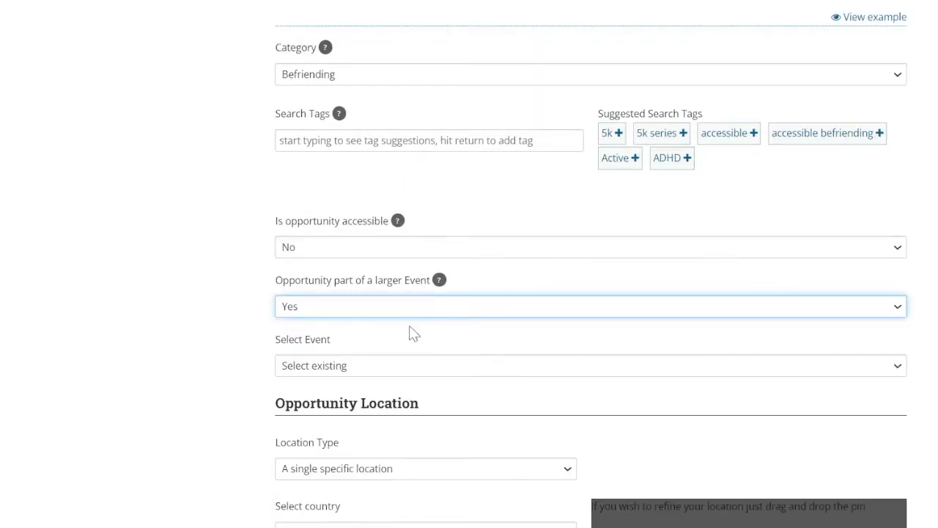
click(392, 378)
click(391, 393)
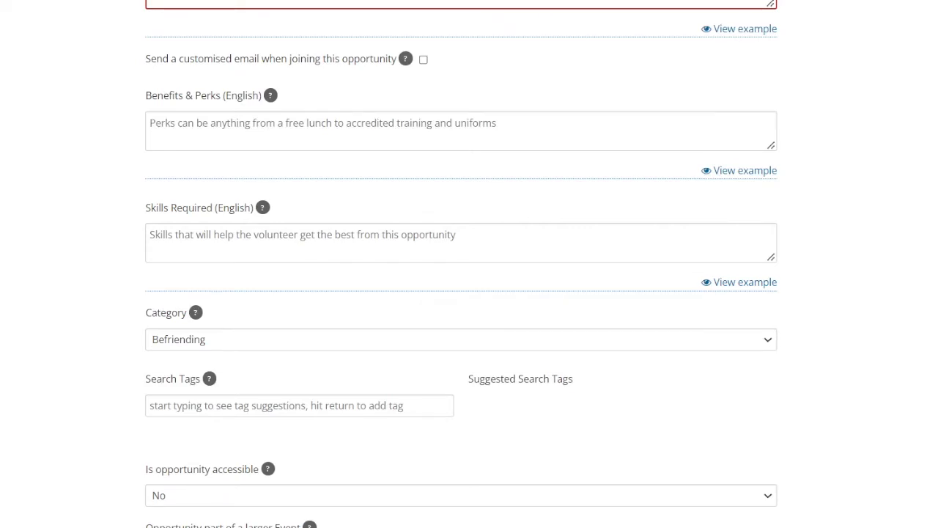
Add the suggested search tags "gardening" and "outdoors" to the opportunity
click(151, 405)
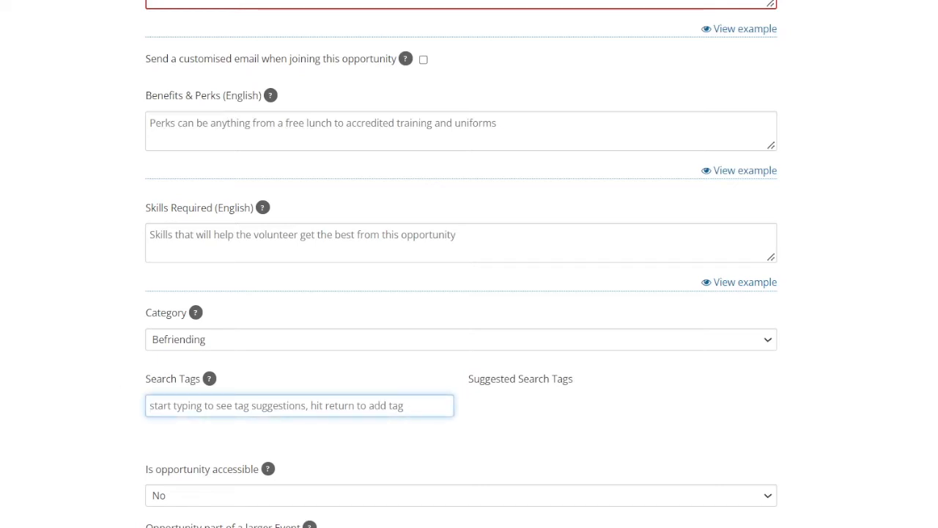
text(garn)
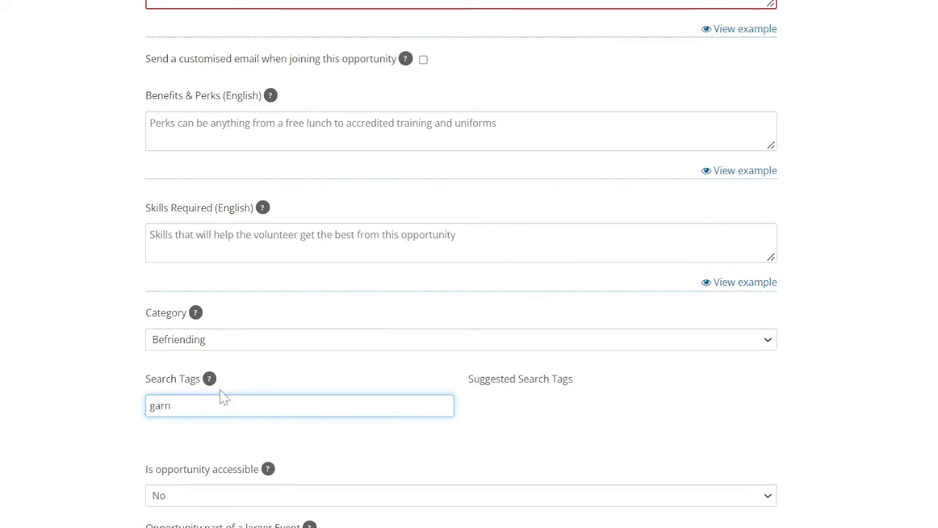
key(BackSpace)
text(de)
click(497, 400)
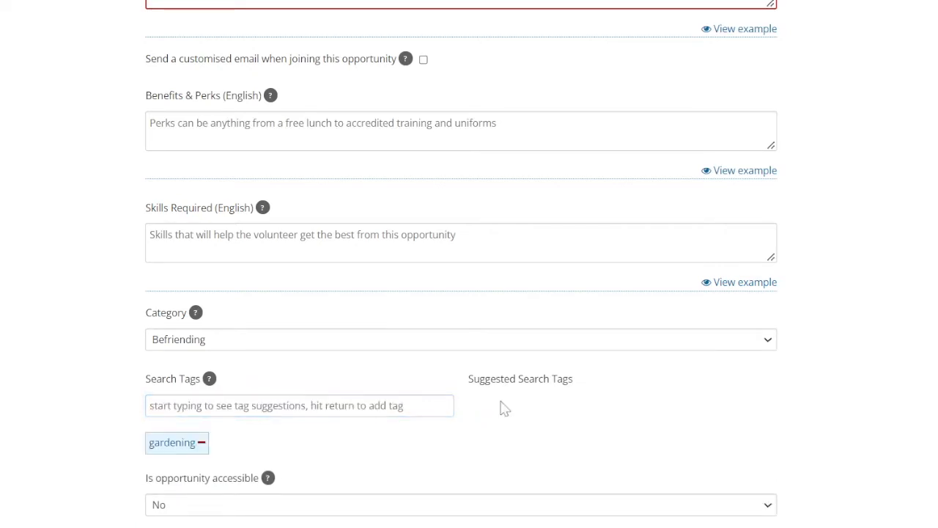
text(outdoor)
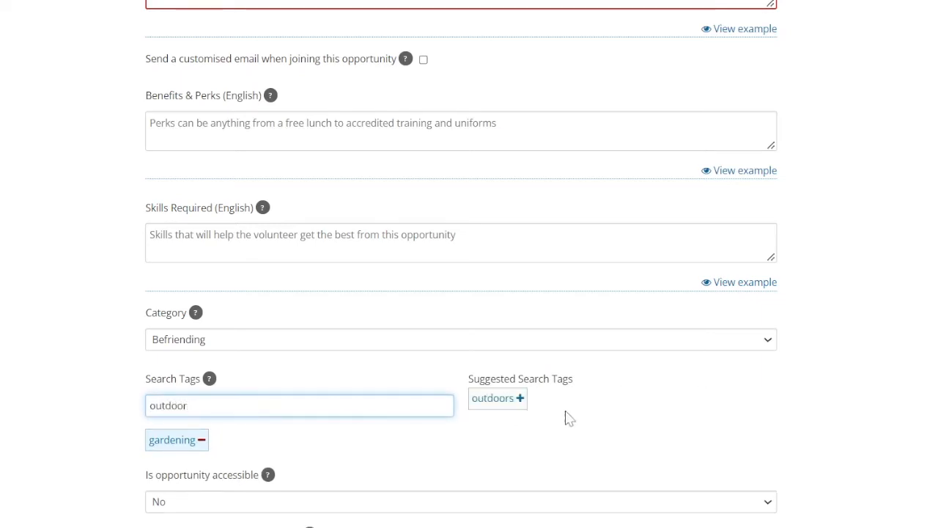
click(503, 400)
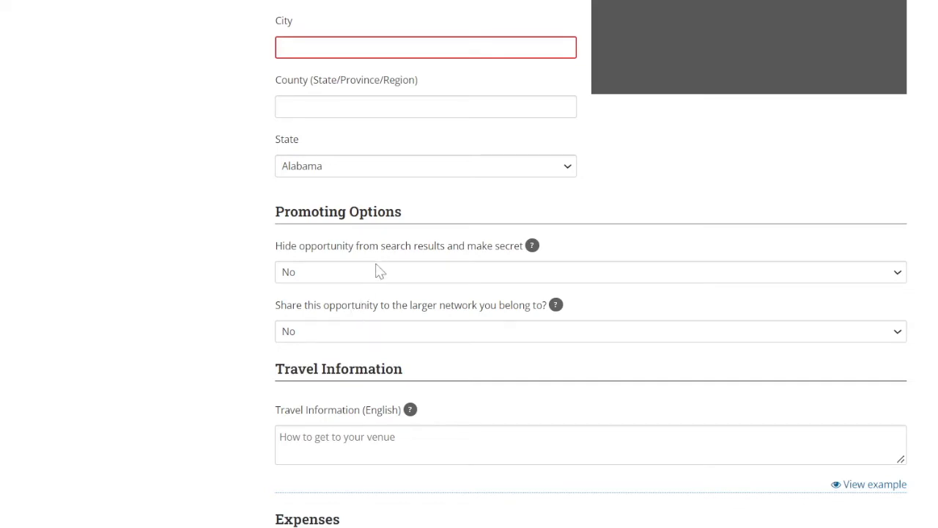
Set the promoting option that hides the opportunity from search results and makes it secret to Yes
click(898, 283)
click(878, 292)
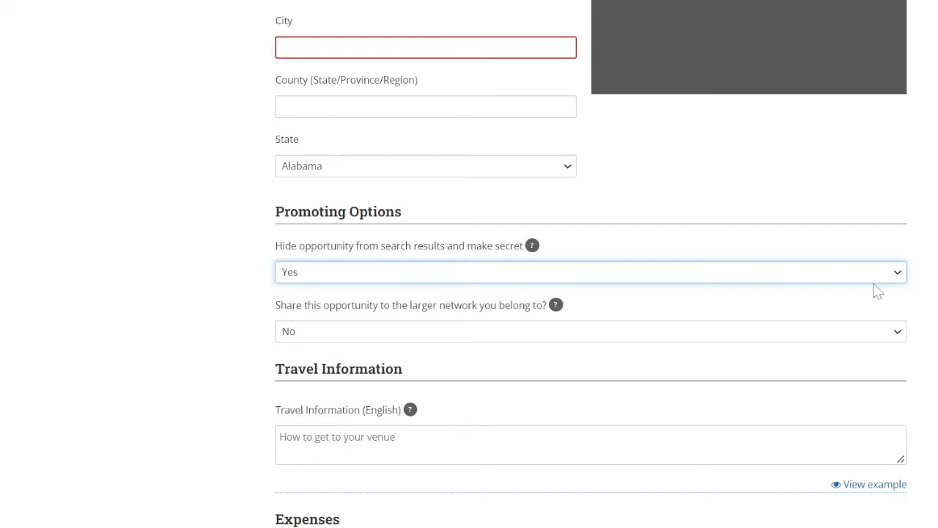
click(210, 184)
Open the "Behind-The-Scenes Film/TV Volunteers (16-25 yrs)" opportunity from the list of existing opportunities
key(Home)
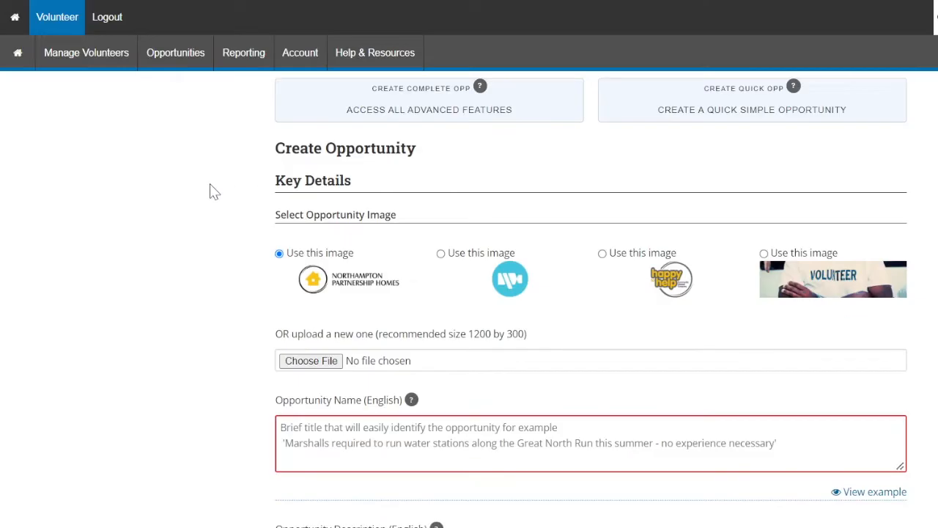
click(164, 61)
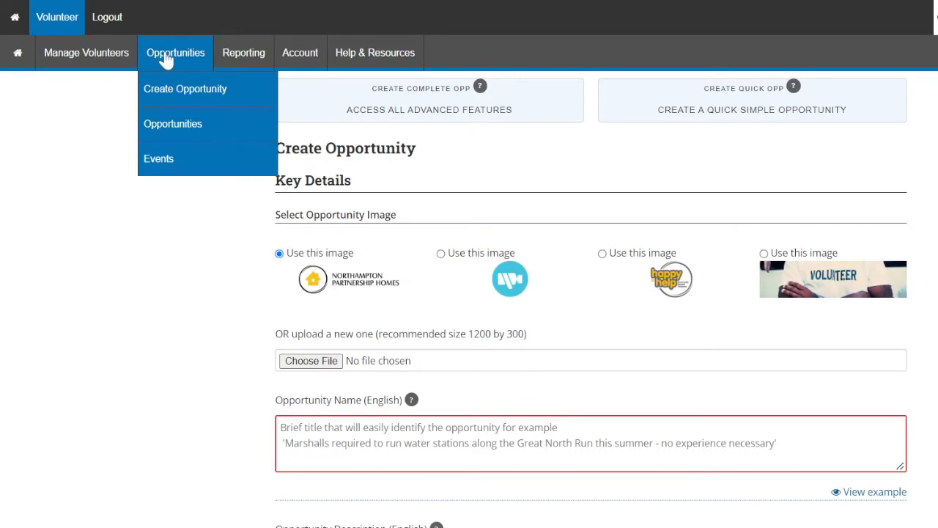
click(176, 126)
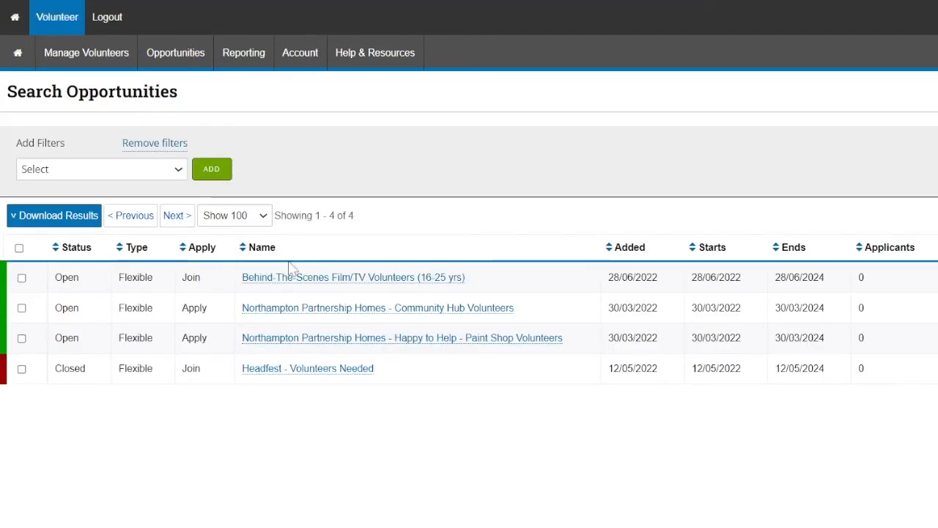
click(302, 278)
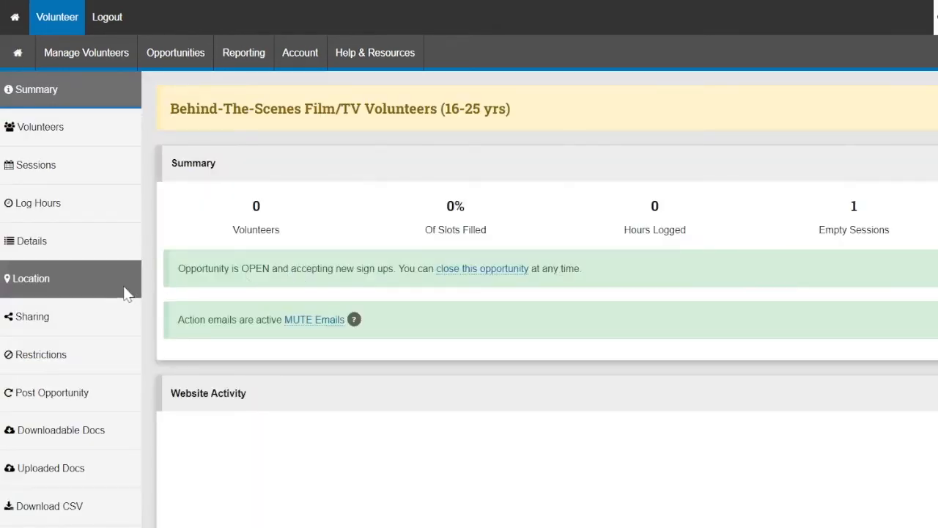
View the opportunity's promotion options and highlight its shareable web link
scroll(101, 305, down, 3)
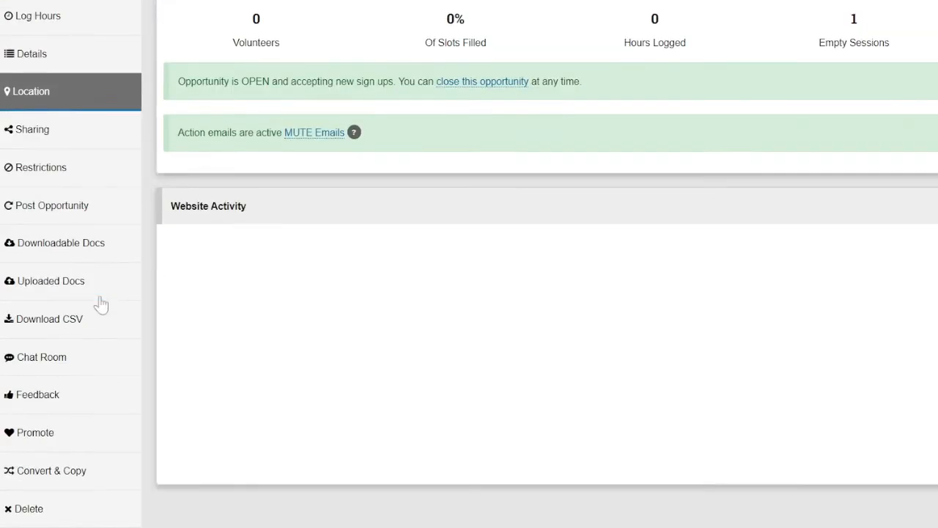
click(57, 440)
scroll(705, 198, up, 5)
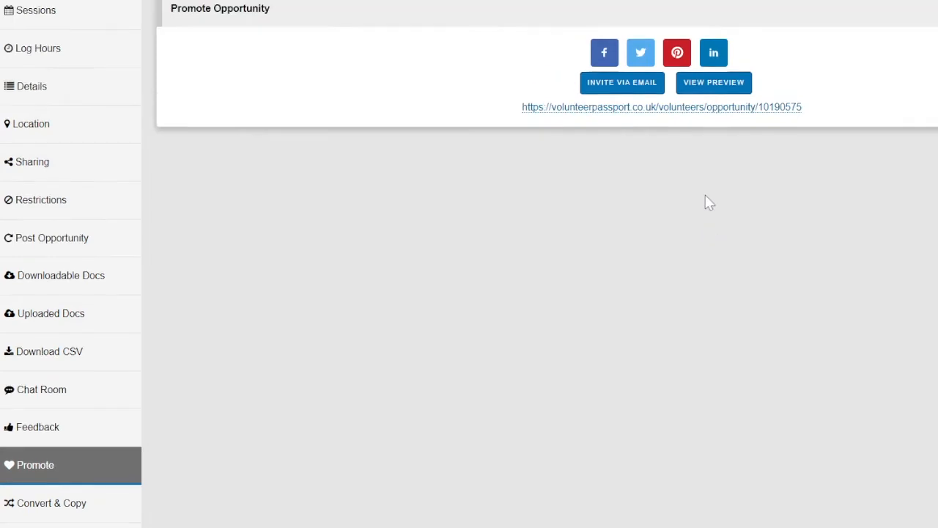
drag(815, 263, 512, 271)
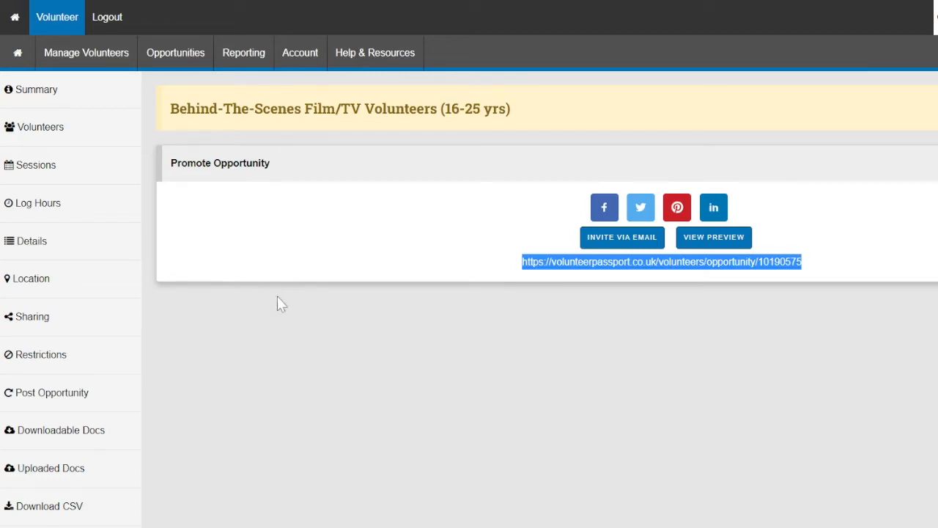
click(278, 353)
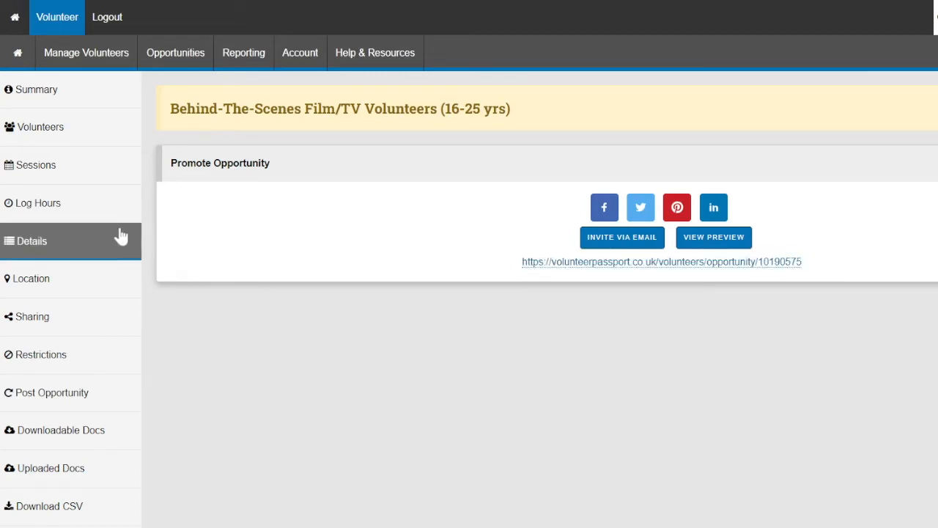
Set Secret Opportunity to No in the film/TV opportunity's joining restrictions and save the change
click(28, 359)
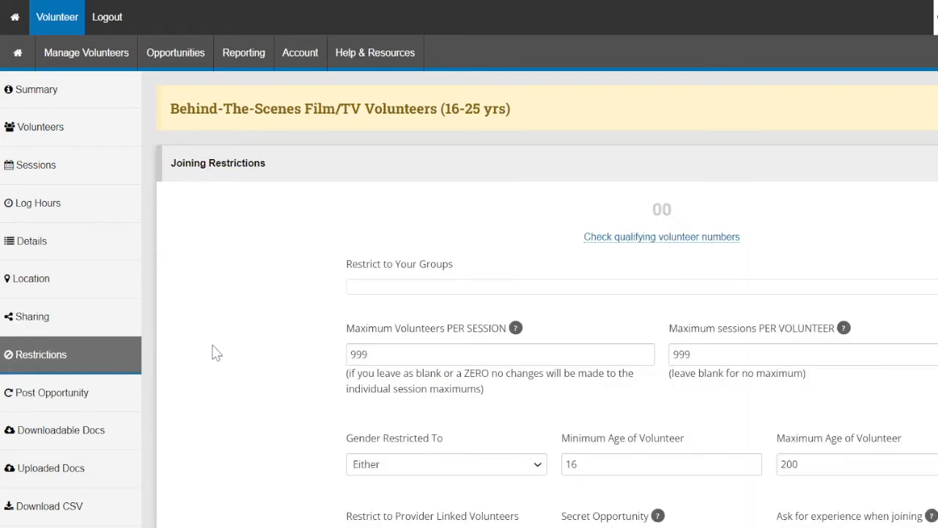
scroll(215, 352, down, 3)
click(755, 358)
click(738, 377)
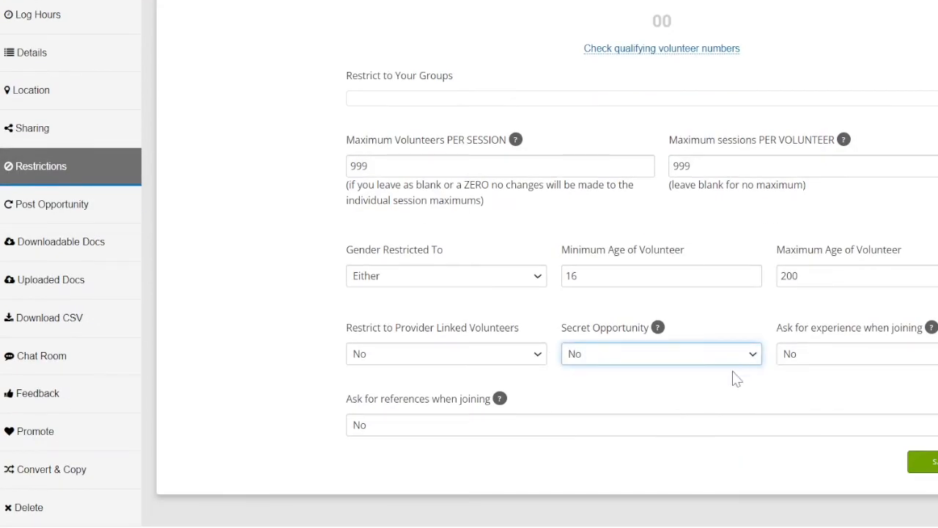
click(934, 462)
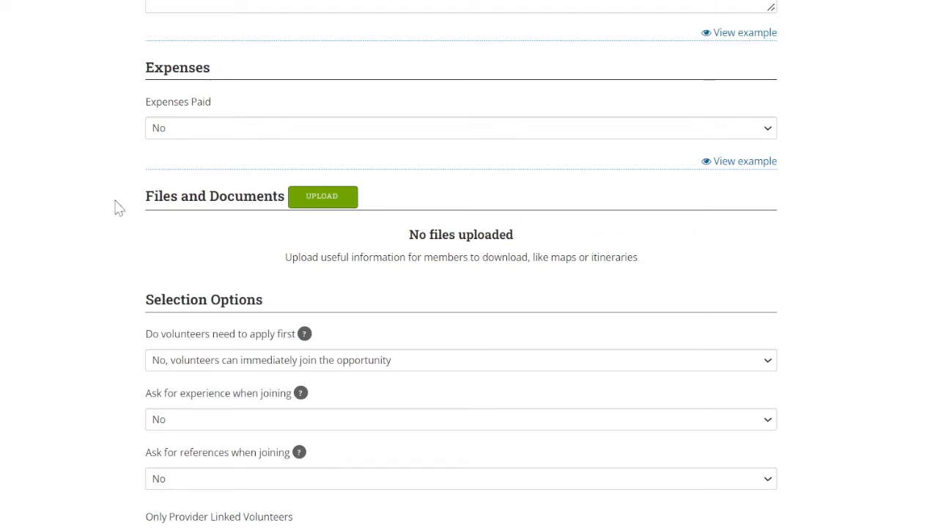
Open the upload for files and documents, and require volunteers to apply and be approved before joining
click(331, 197)
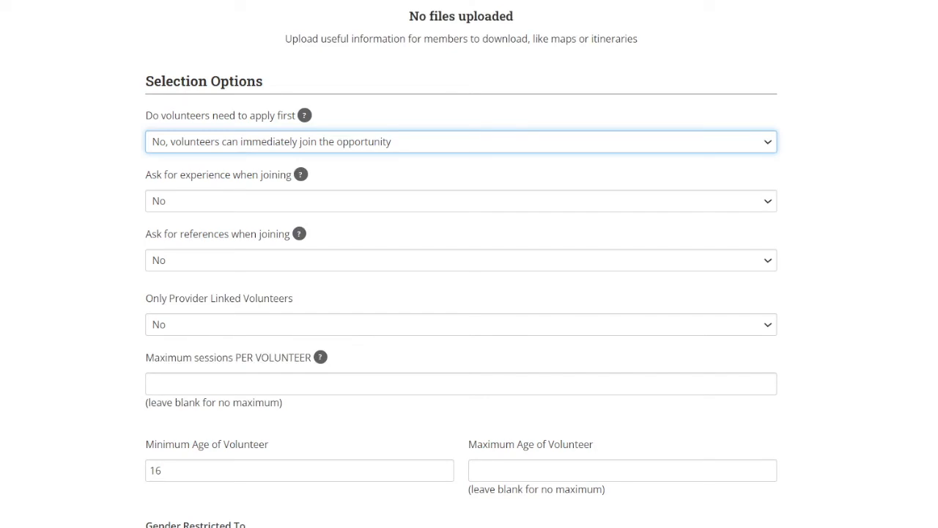
click(769, 145)
click(743, 169)
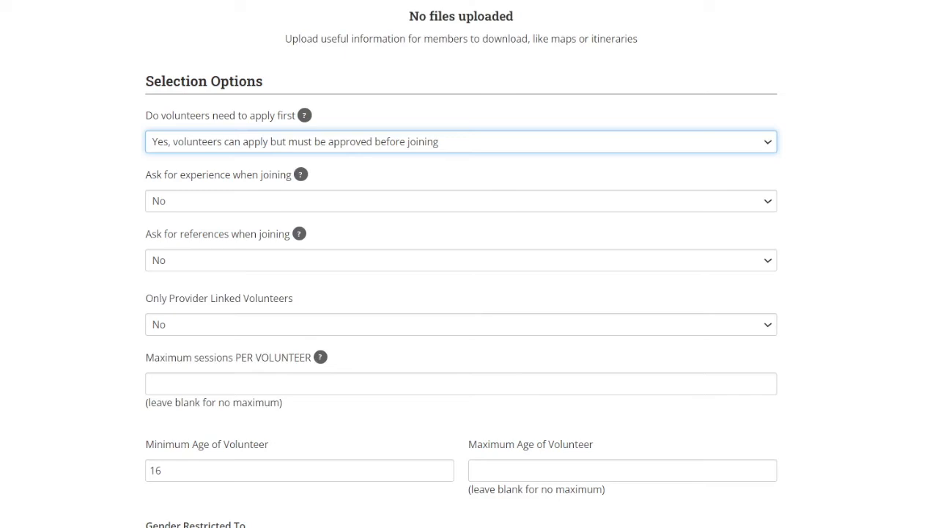
Set asking for experience when joining to Yes, and choose the option for asking for references
click(768, 205)
click(751, 240)
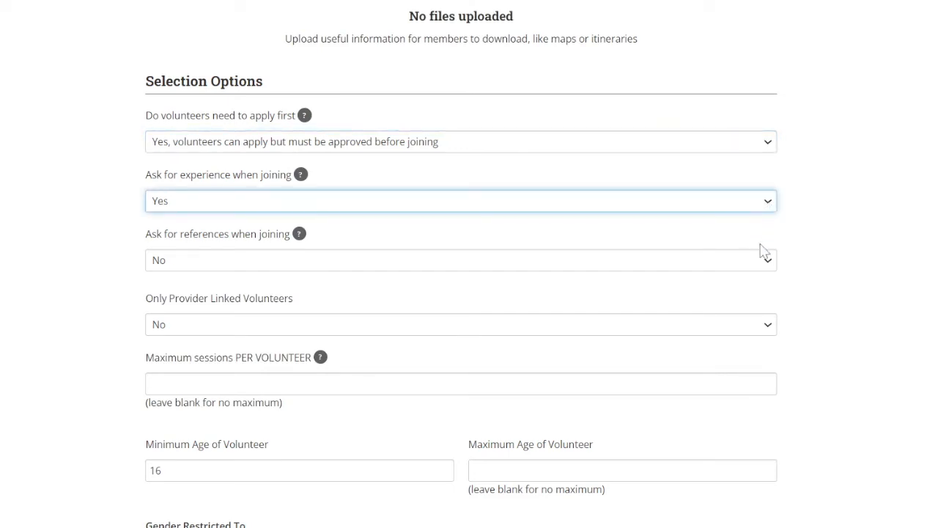
click(767, 261)
click(741, 301)
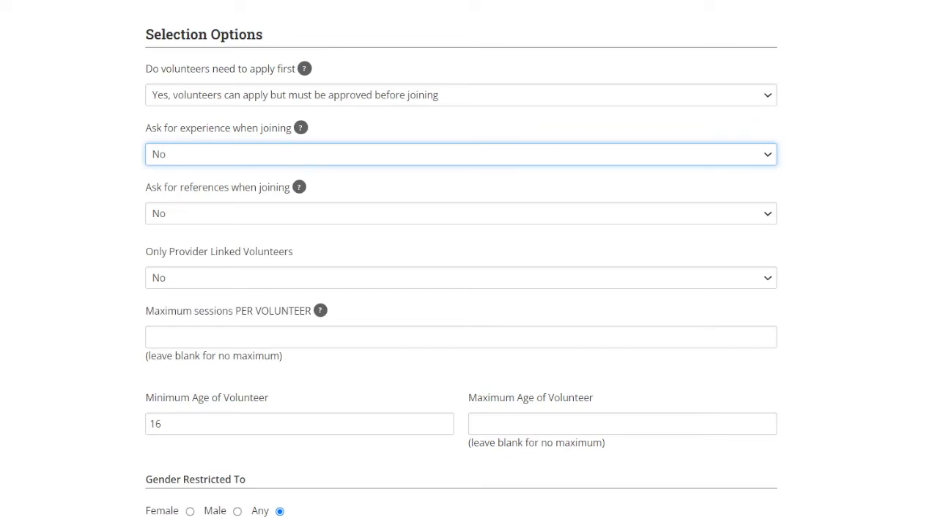
Choose the setting that controls whether only provider-linked volunteers may join the opportunity
click(771, 282)
click(759, 310)
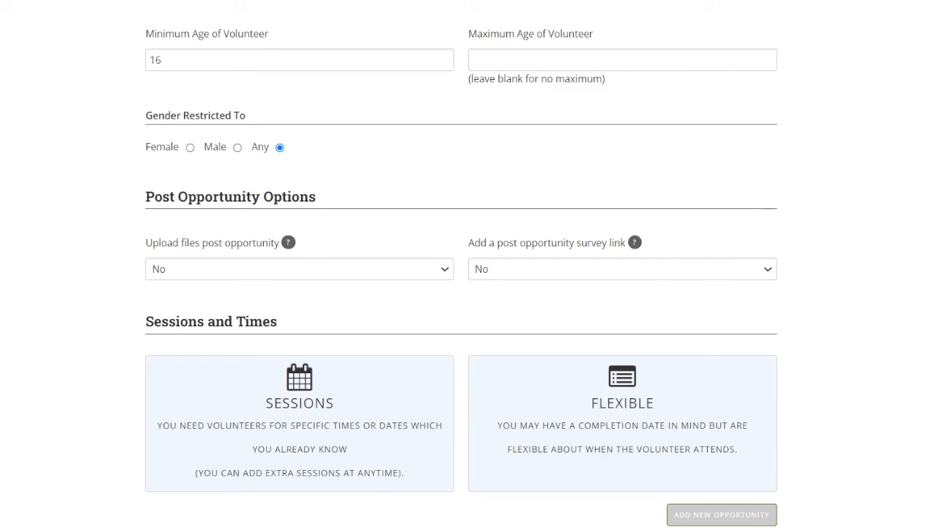
Set post-opportunity file uploads to Yes and enter the upload instructions "Please upload your expense form in Excel Format."
click(447, 276)
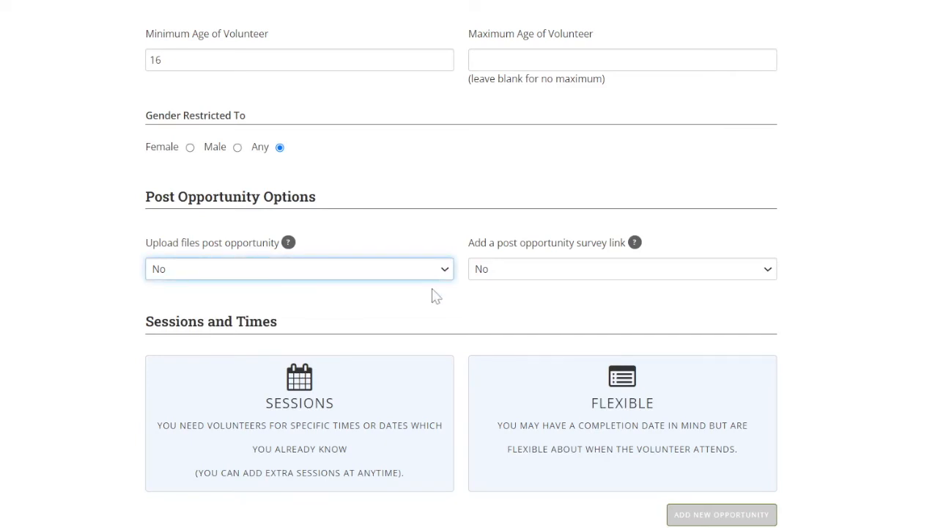
click(436, 293)
click(299, 352)
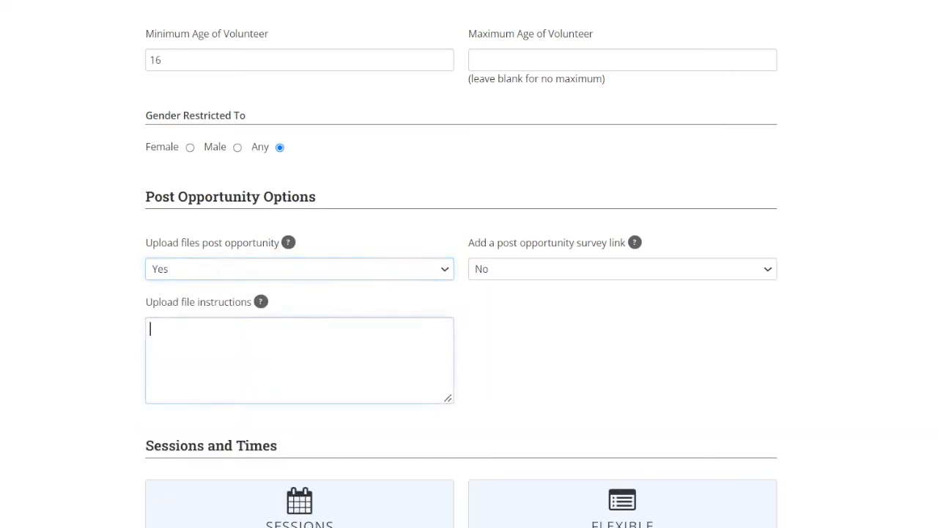
text(Pl)
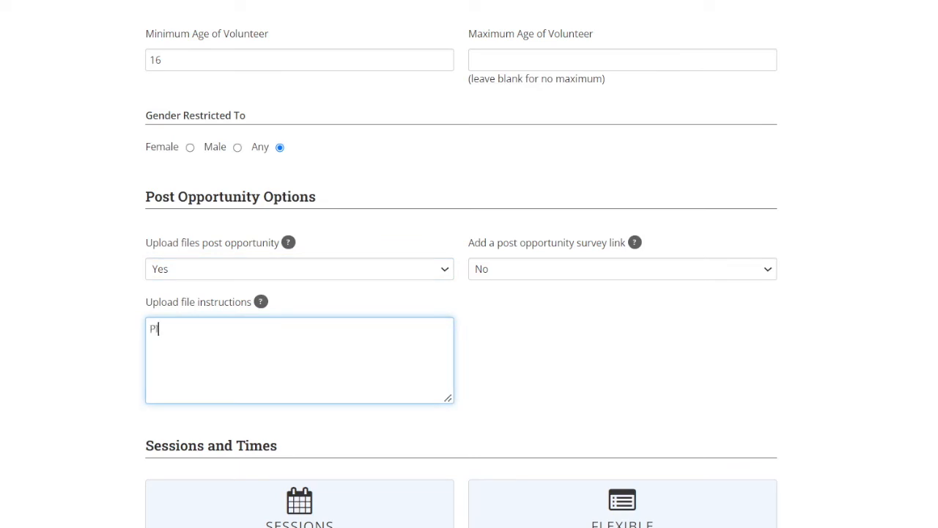
text(ease upload your expense form in Exce)
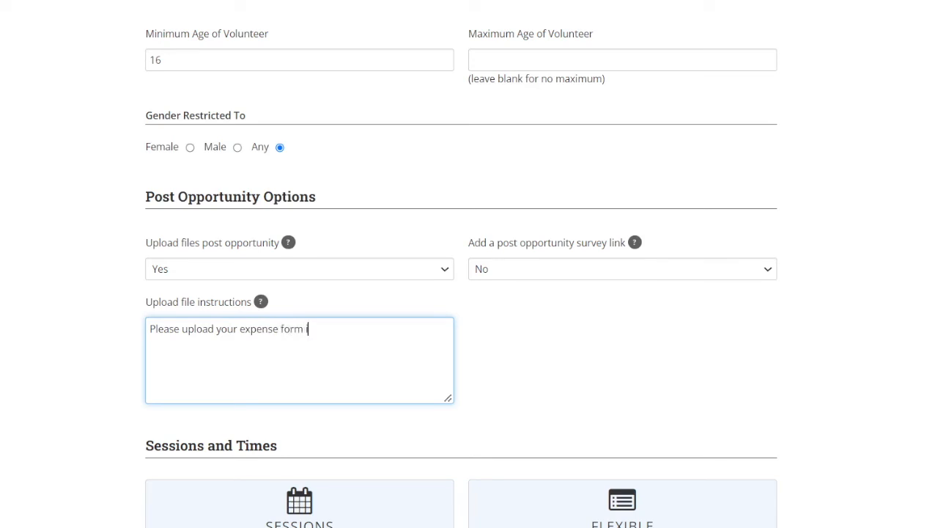
text(l Format.)
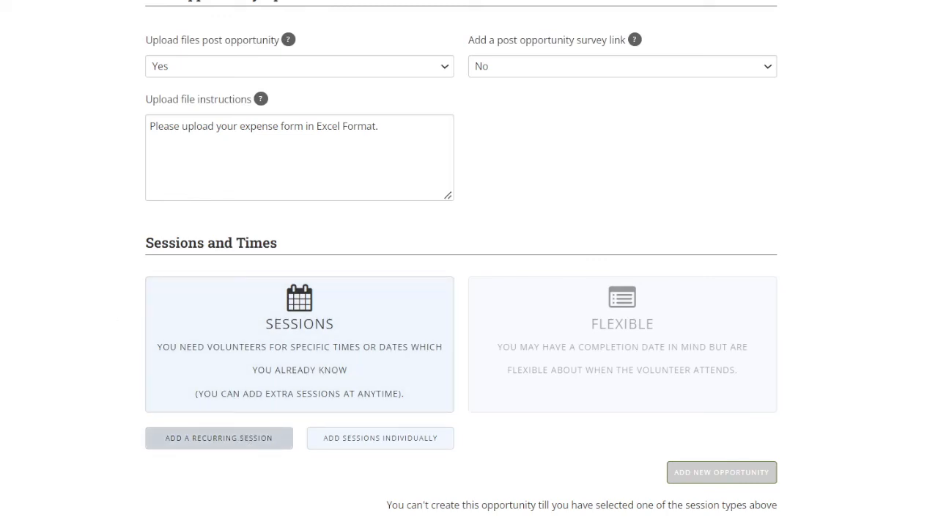
View the setups for recurring and individually added sessions, and switch the opportunity's timing to Flexible
click(241, 439)
scroll(88, 387, down, 3)
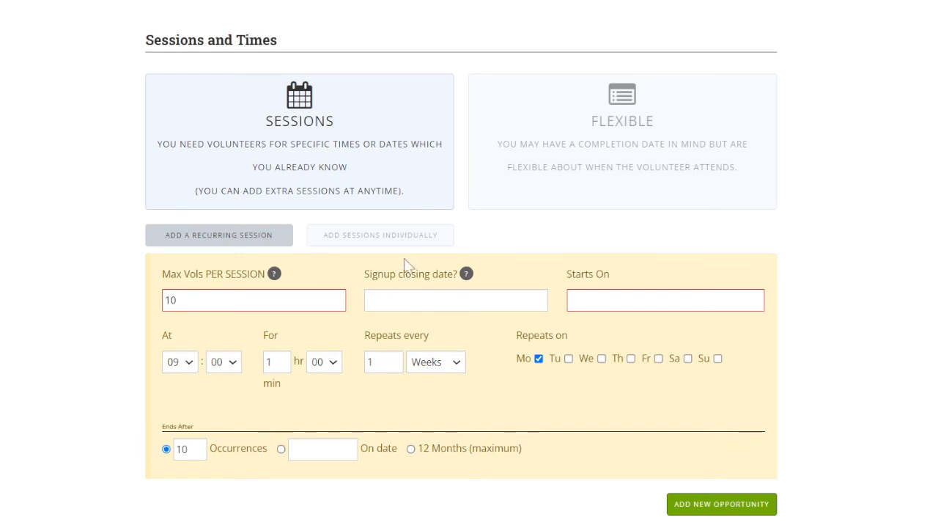
click(417, 239)
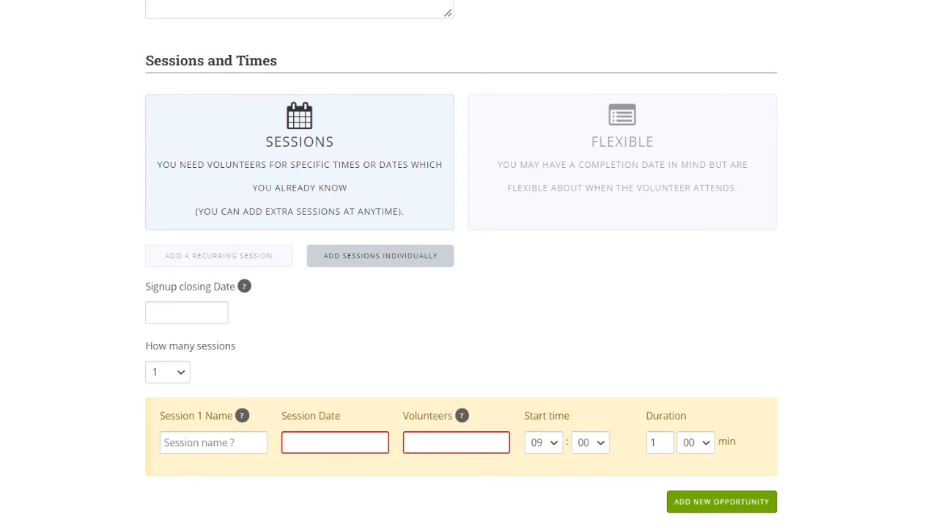
click(531, 162)
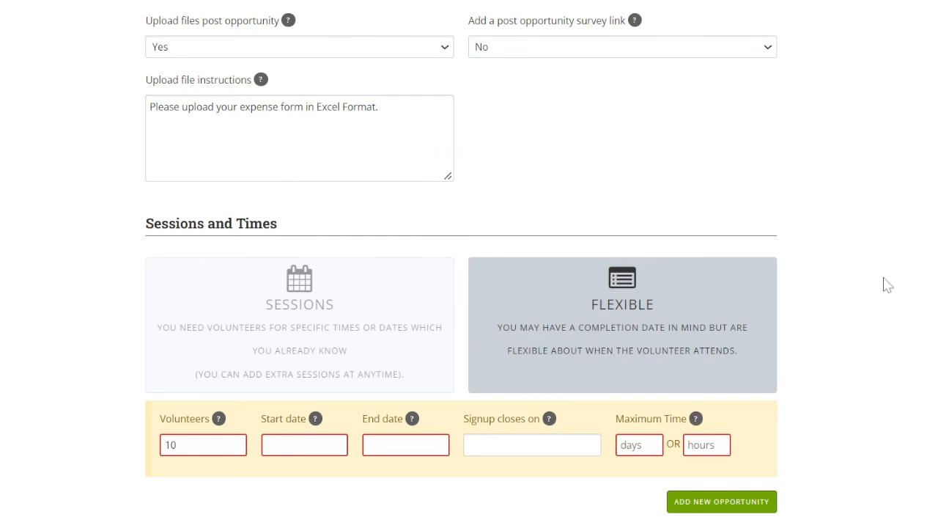